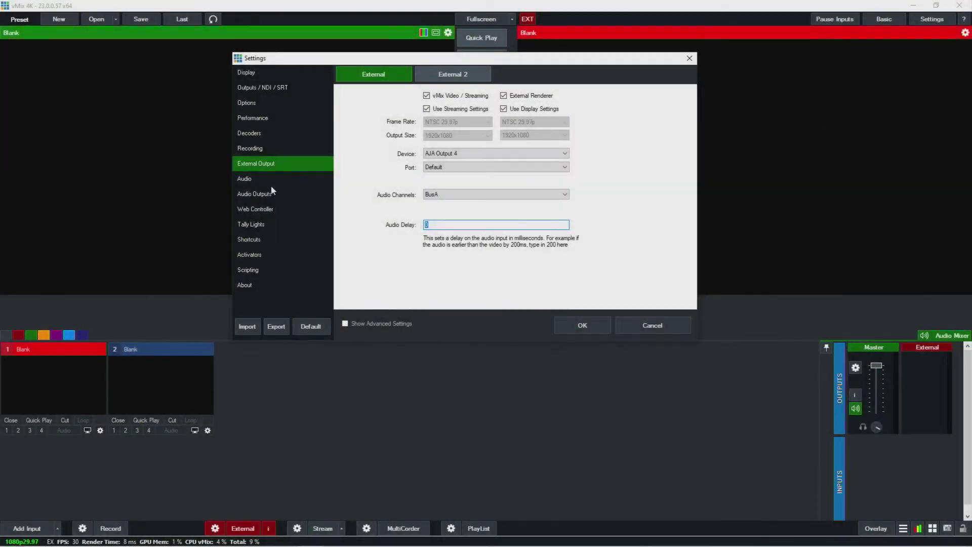
- Switch the Settings dialog to the Audio category in the left sidebar
click(272, 182)
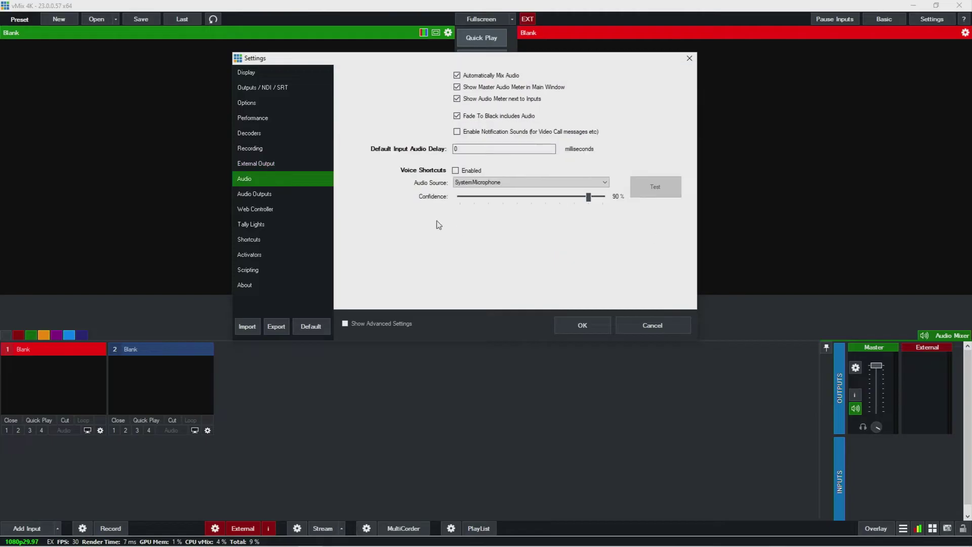
- Move the Settings dialog lower and untick 'Automatically Mix Audio'
drag(495, 58, 492, 106)
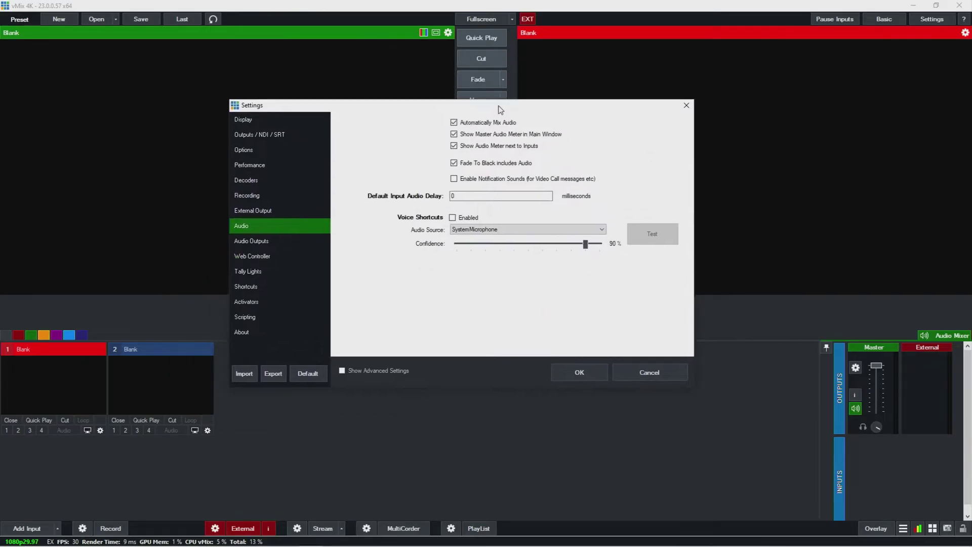
click(453, 123)
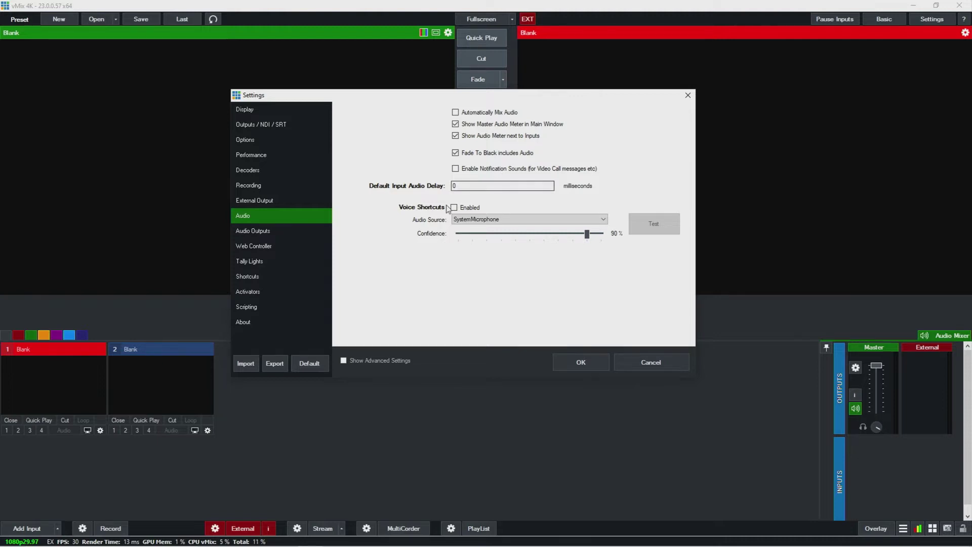
click(467, 184)
click(464, 220)
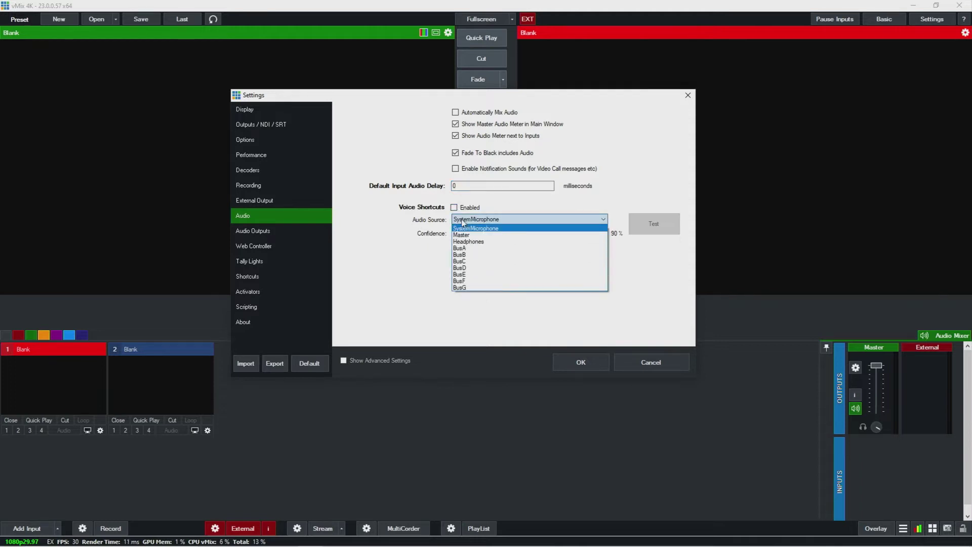
click(474, 229)
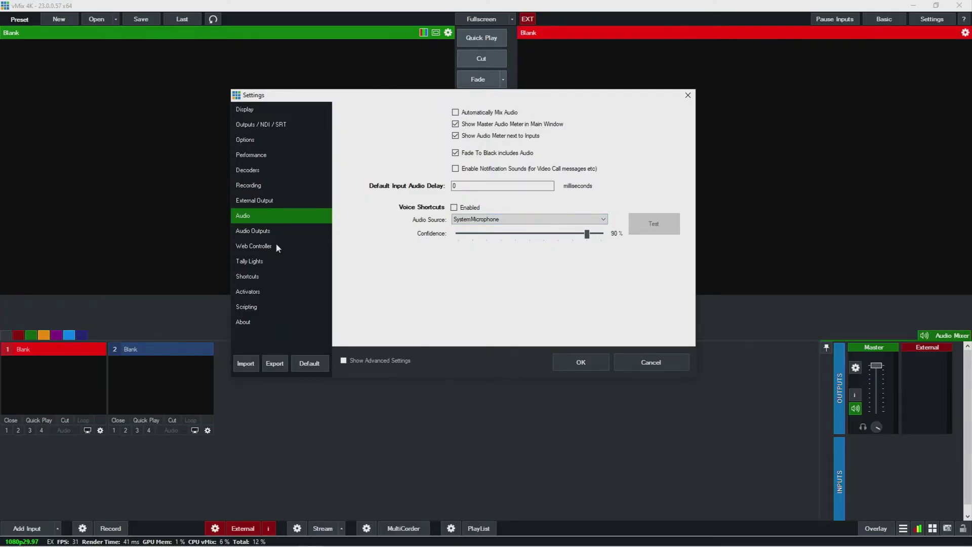
click(268, 231)
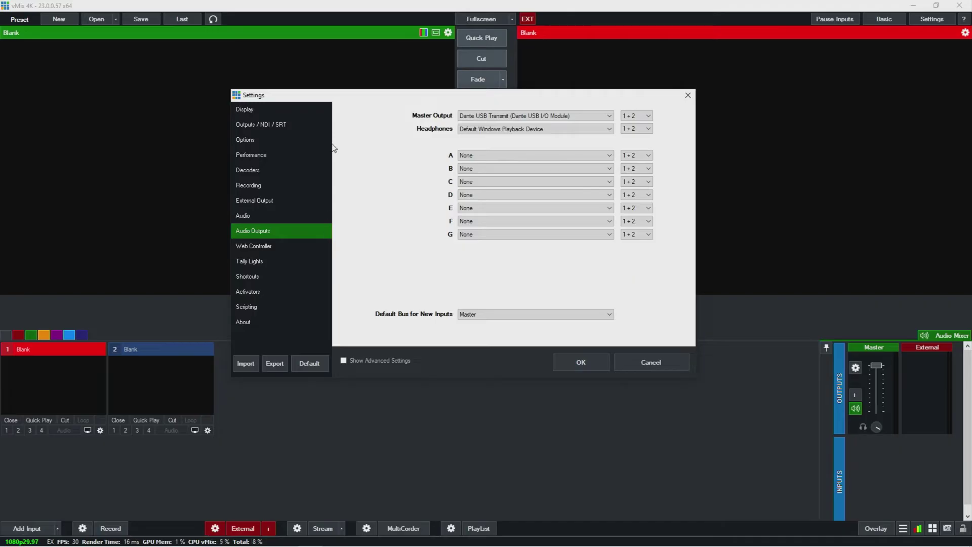
- Move the Settings dialog higher so the Audio Outputs page is fully visible
drag(374, 97, 369, 55)
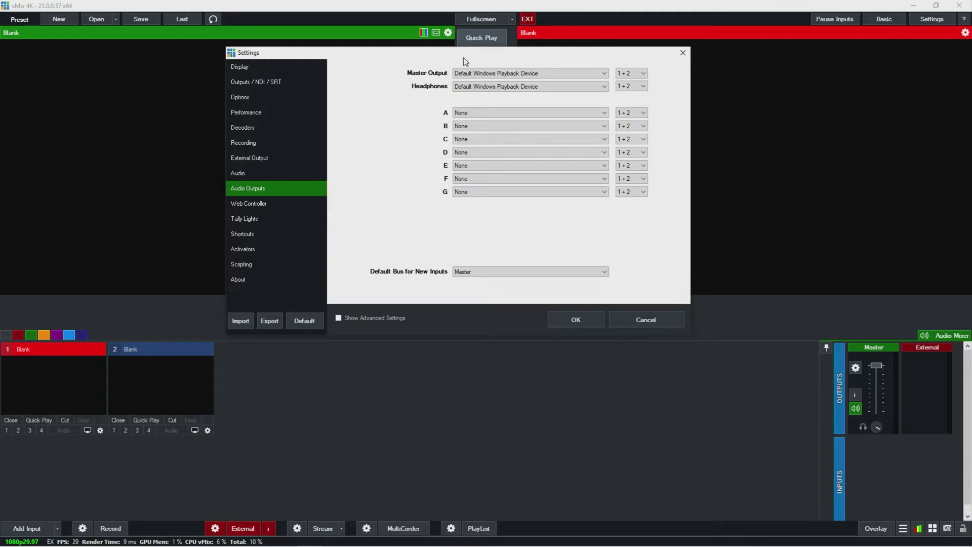
- Route Master Output to 'Dante USB Transmit (Dante USB I/O Module)' instead of the USB speakers
click(473, 90)
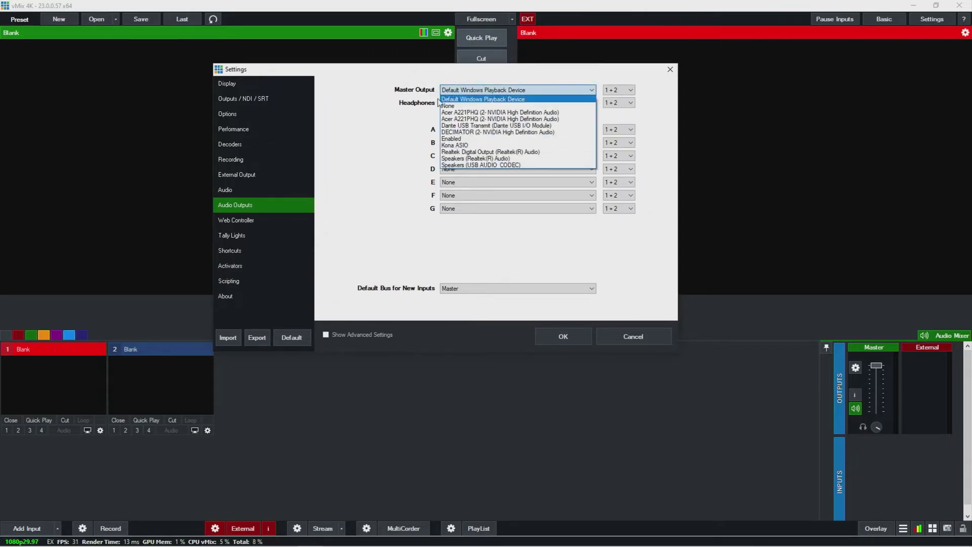
click(488, 165)
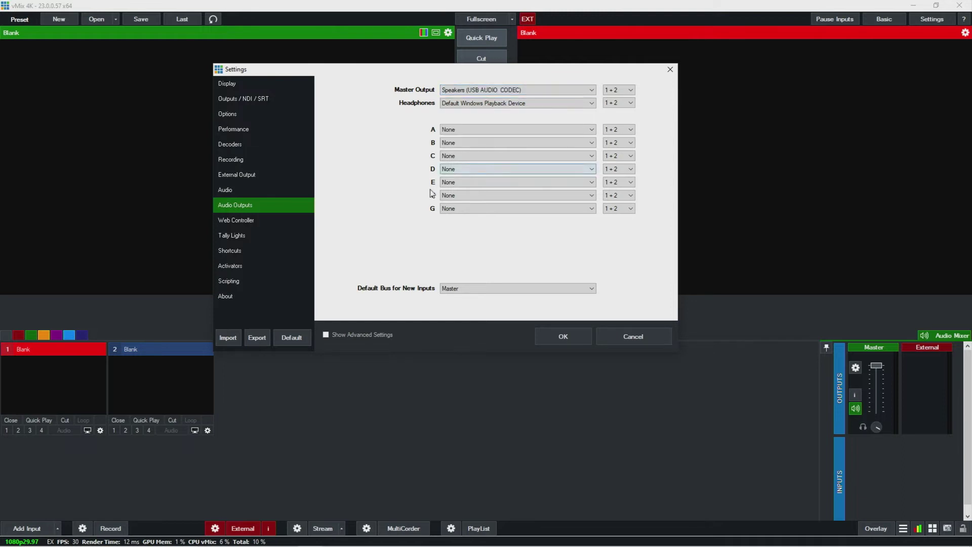
click(449, 91)
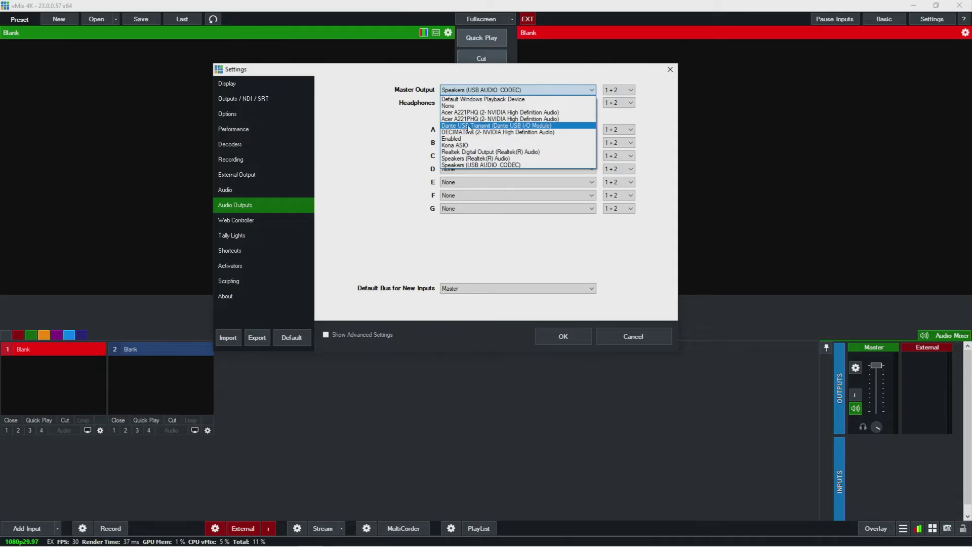
click(376, 102)
click(506, 89)
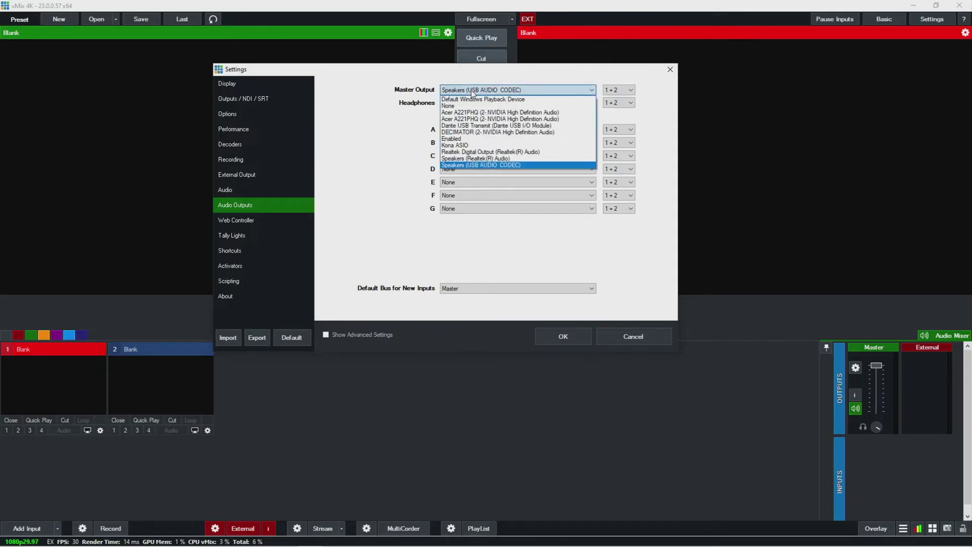
click(473, 126)
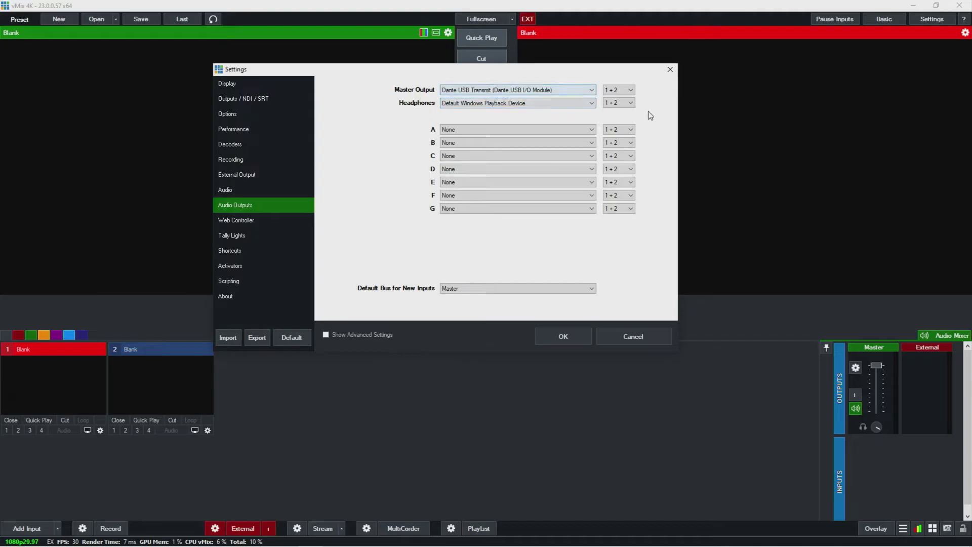
click(630, 90)
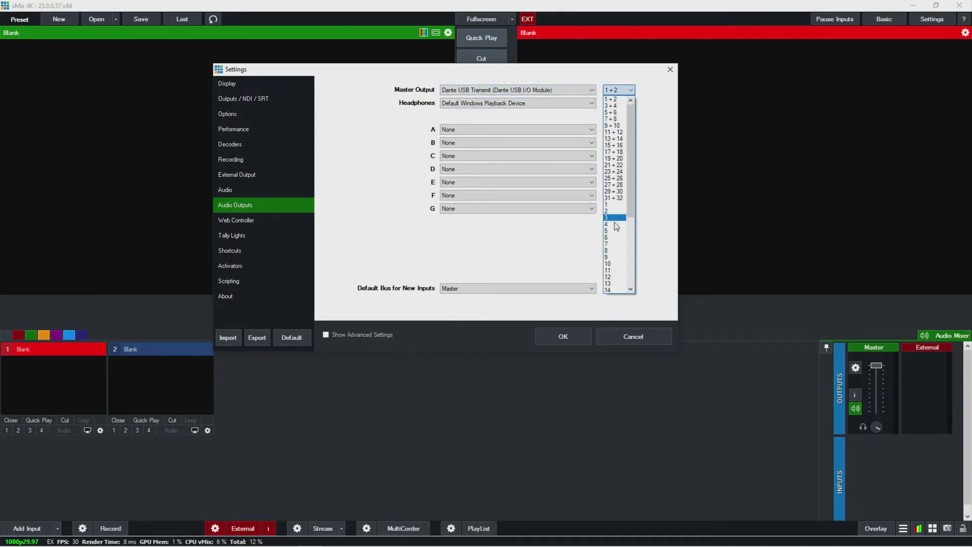
- Leave the Master Output channels at 1 + 2 and list the output devices for bus A
click(665, 145)
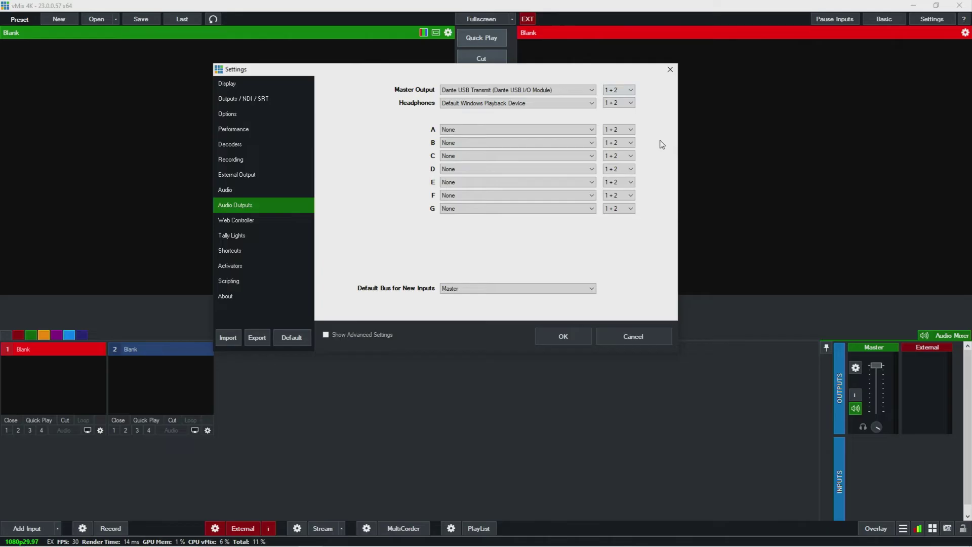
click(630, 90)
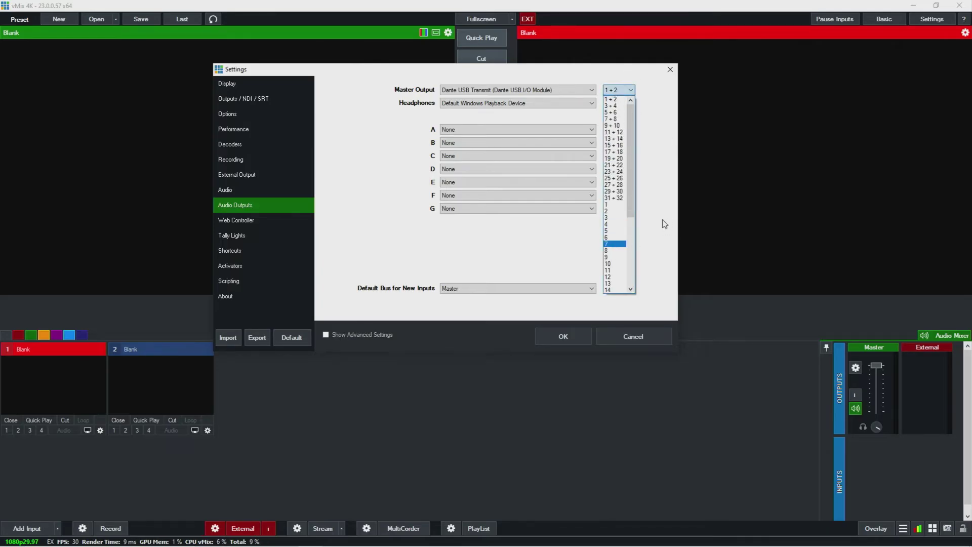
click(642, 148)
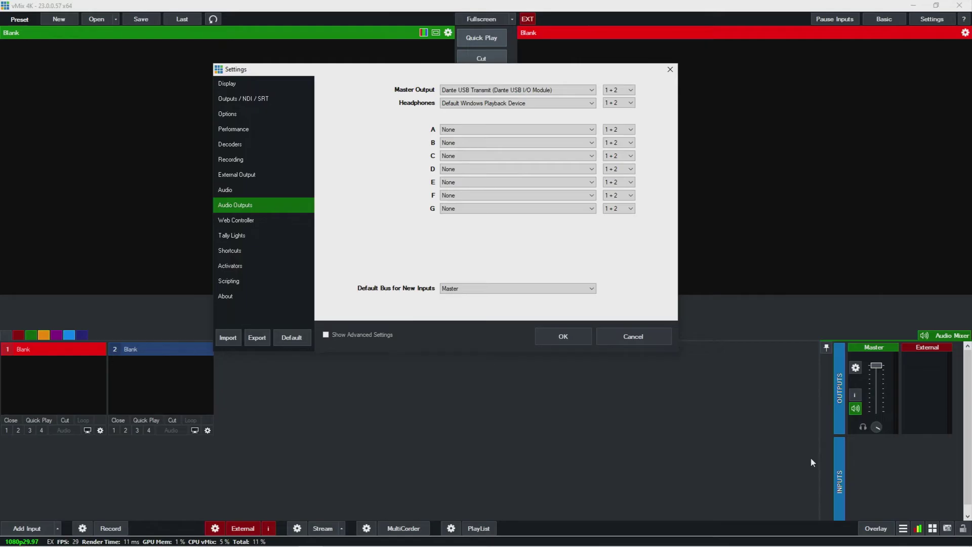
click(557, 131)
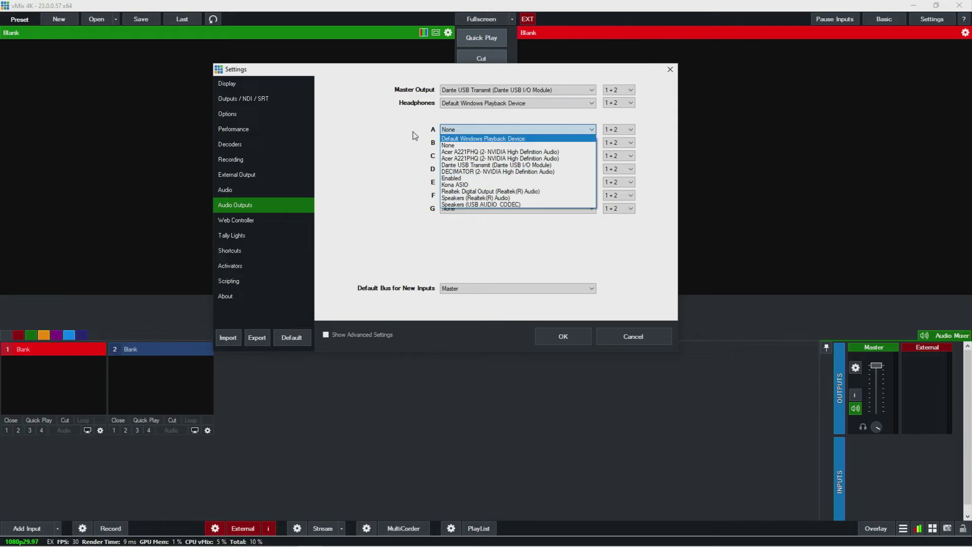
- Set buses A, B, C and D to Enabled
click(444, 146)
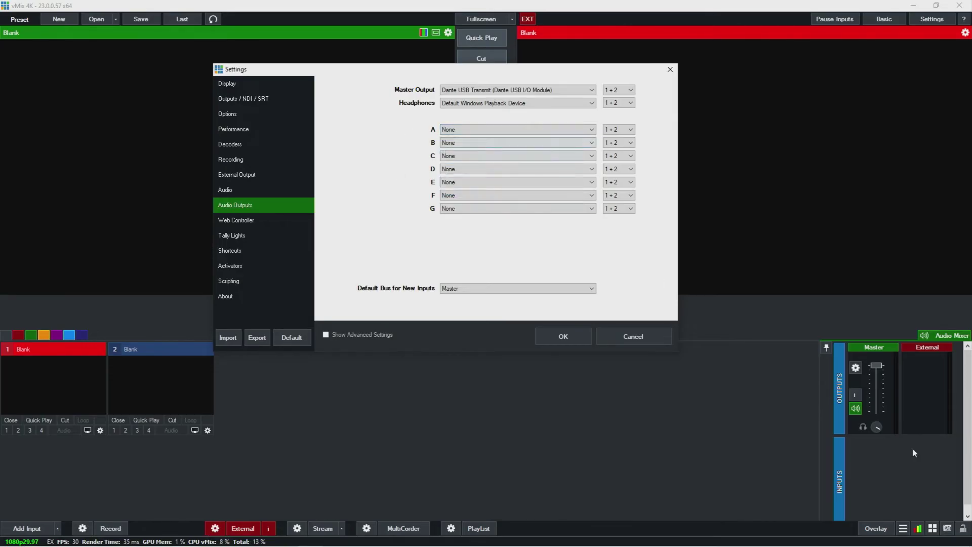
click(463, 134)
click(454, 182)
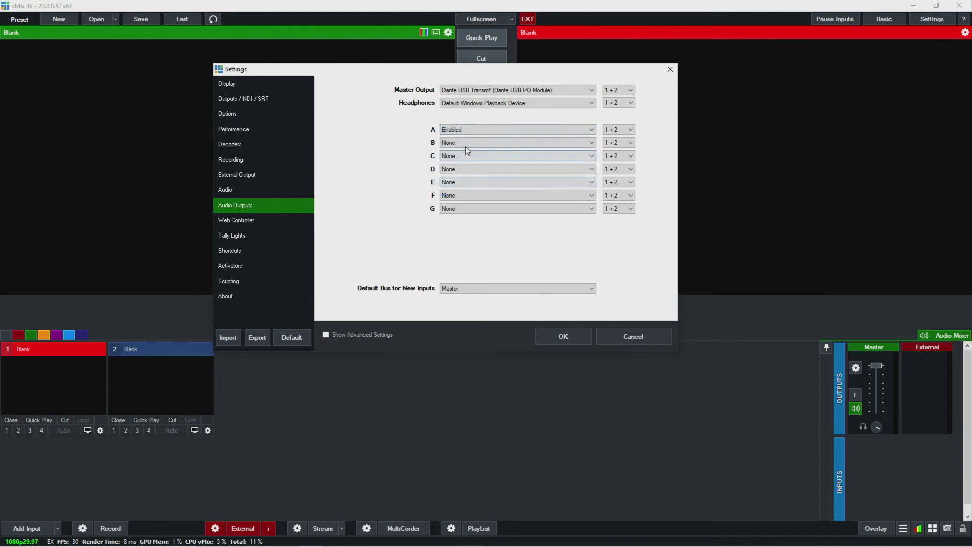
click(464, 144)
click(461, 194)
click(462, 151)
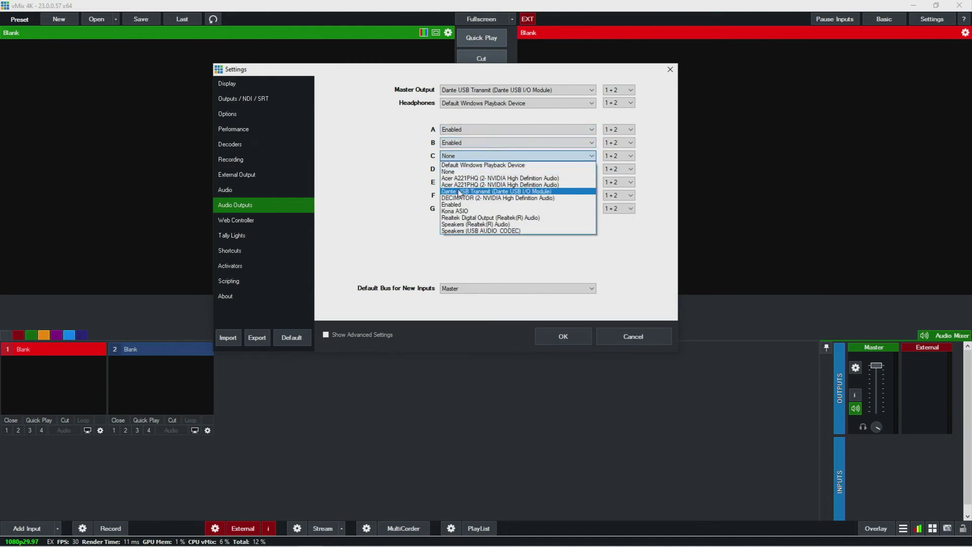
click(457, 205)
click(456, 169)
click(447, 218)
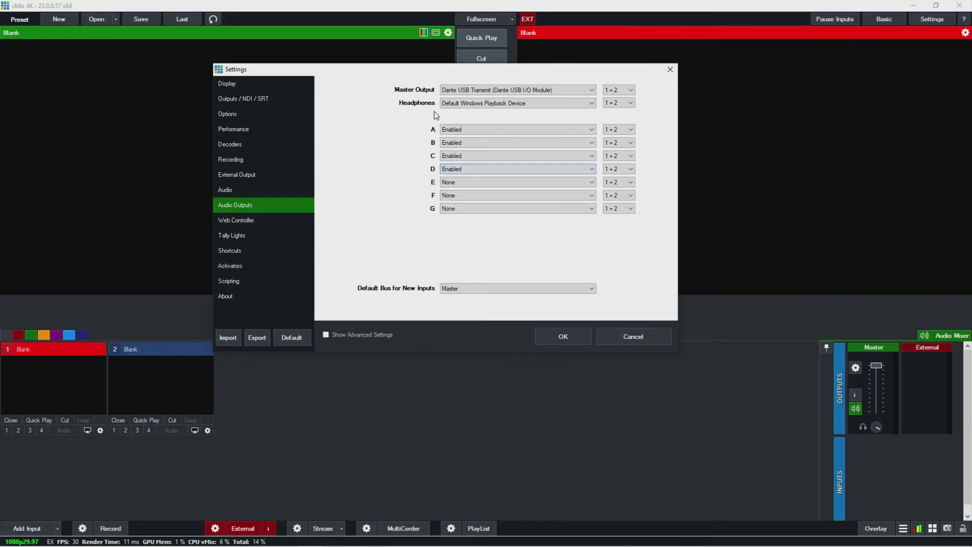
- Set buses E, F and G to Enabled
click(464, 184)
click(454, 230)
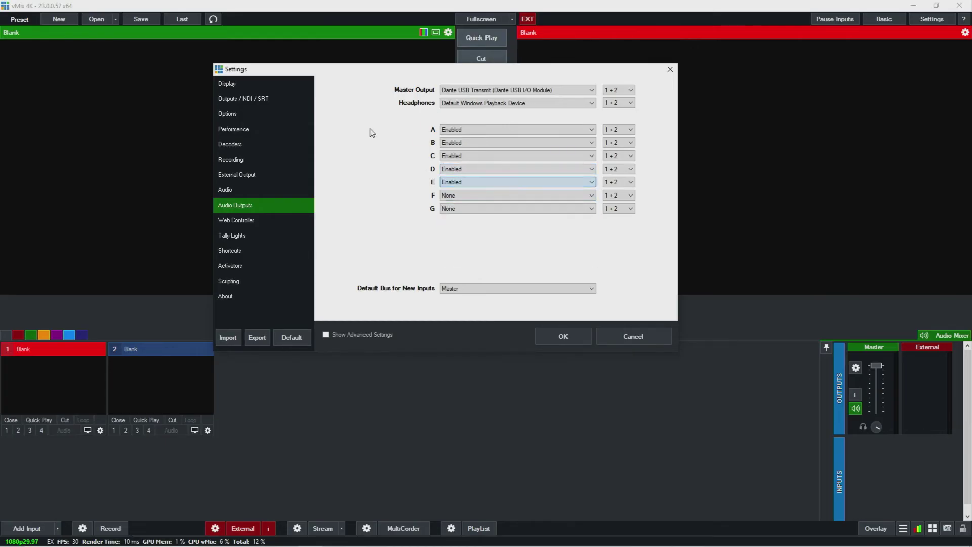
click(456, 196)
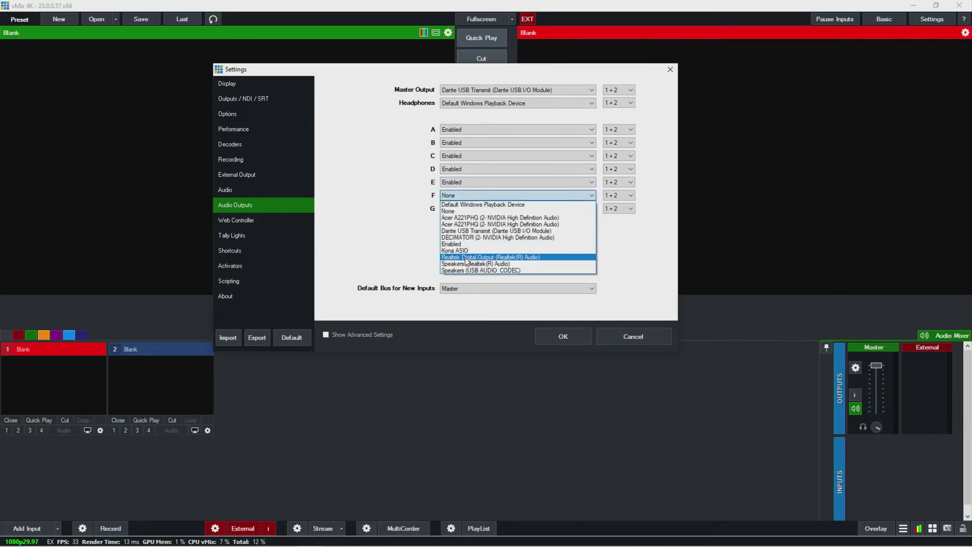
click(456, 244)
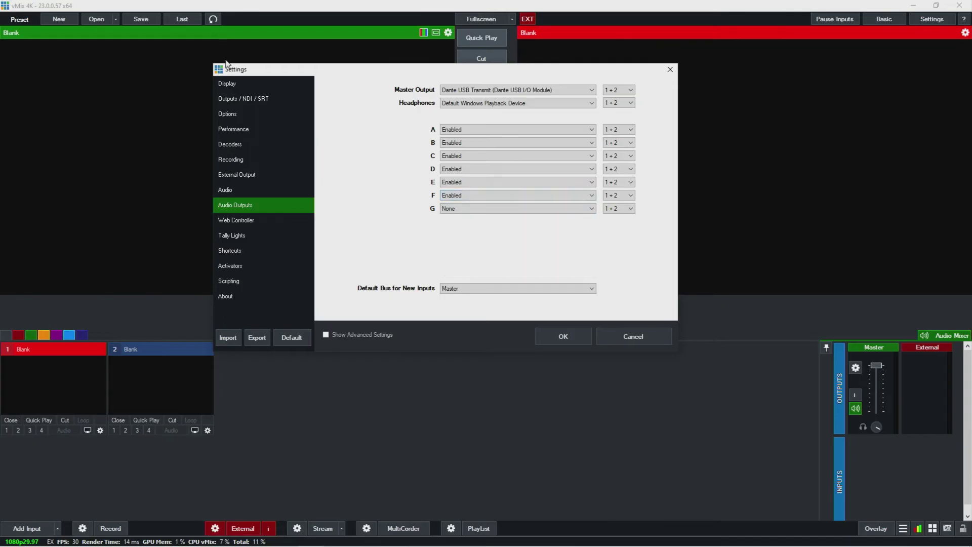
click(555, 210)
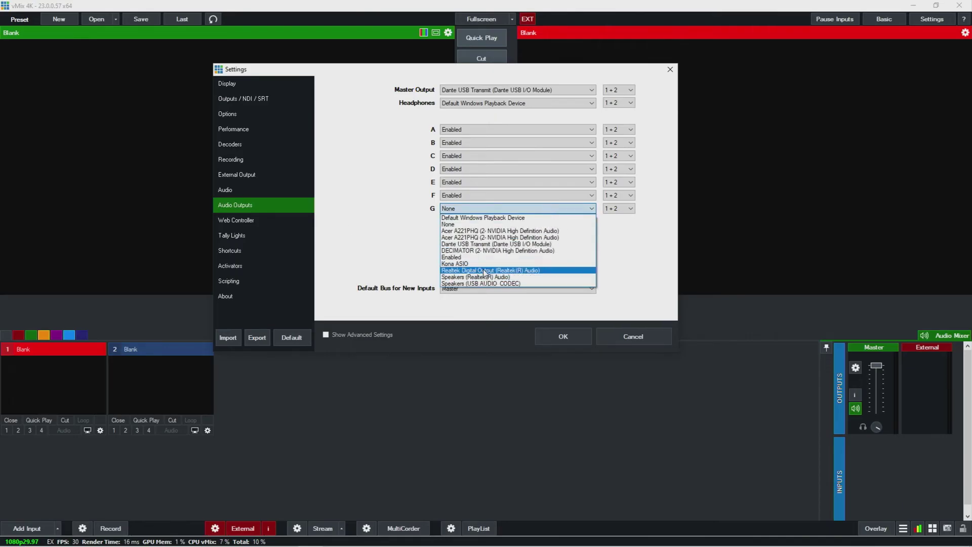
click(552, 257)
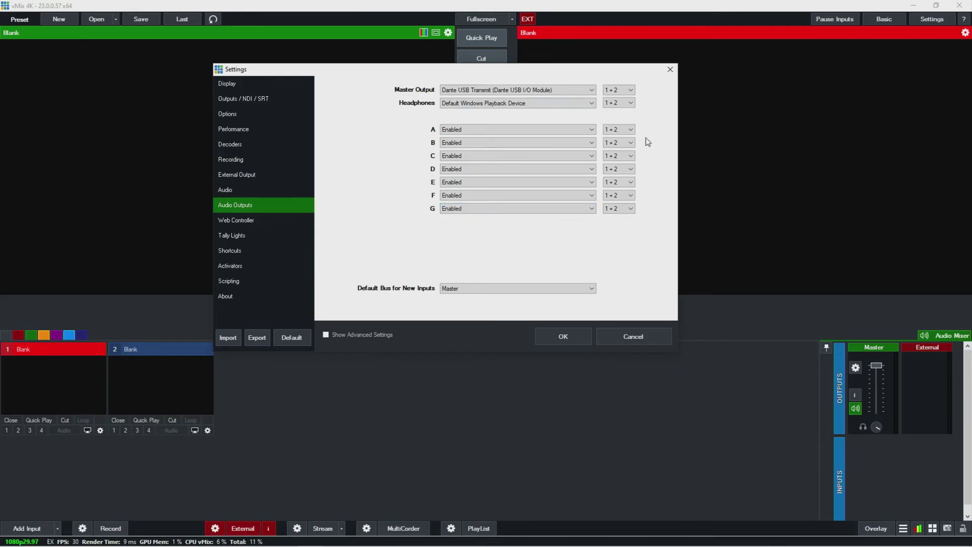
click(630, 129)
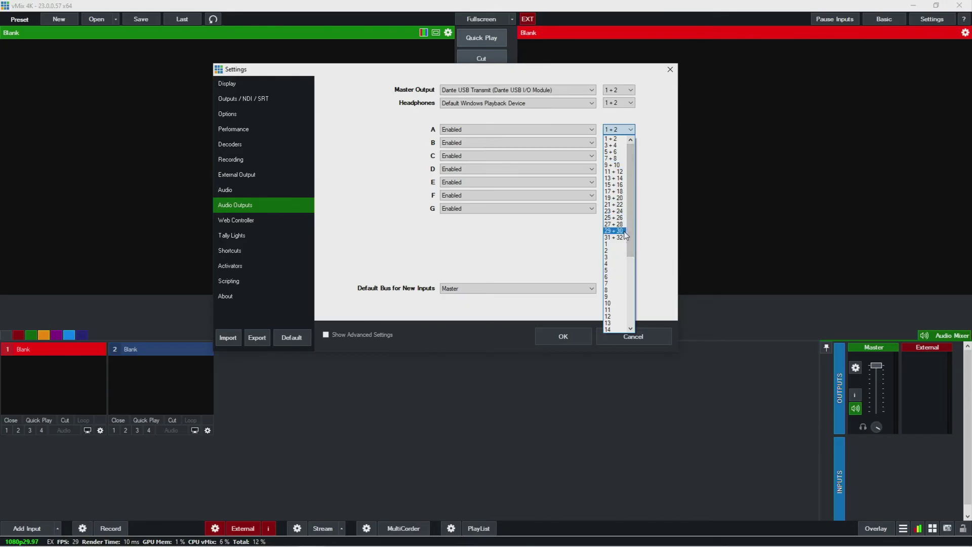
click(653, 224)
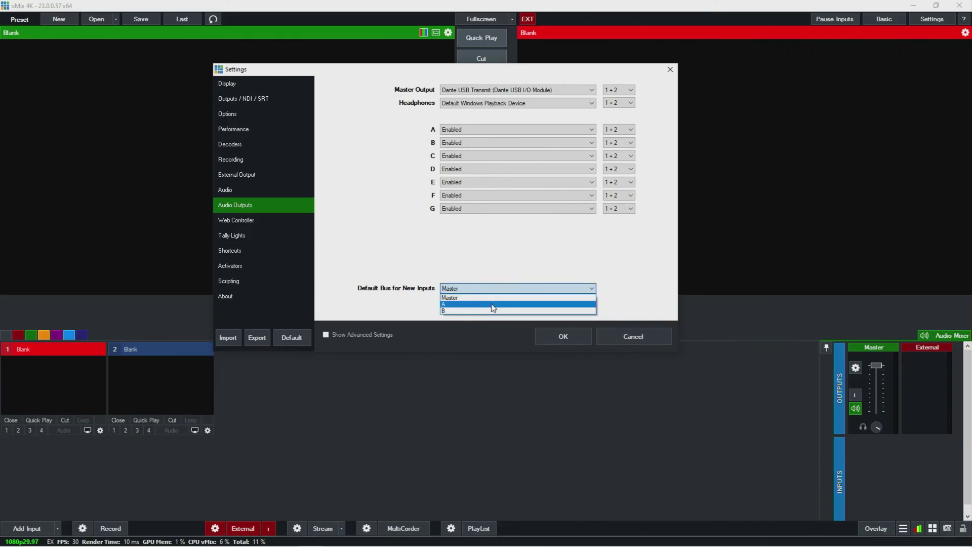
click(493, 303)
click(505, 288)
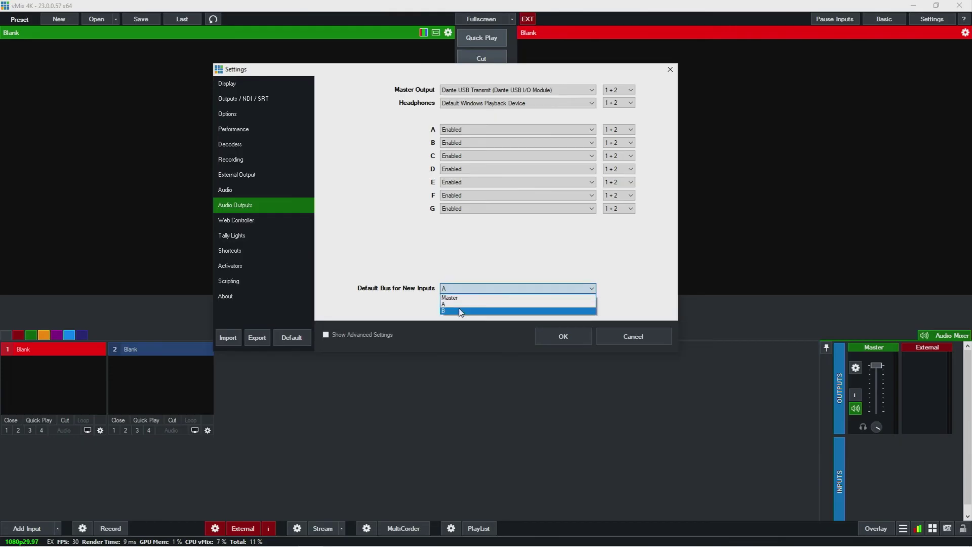
click(461, 310)
click(502, 289)
click(474, 295)
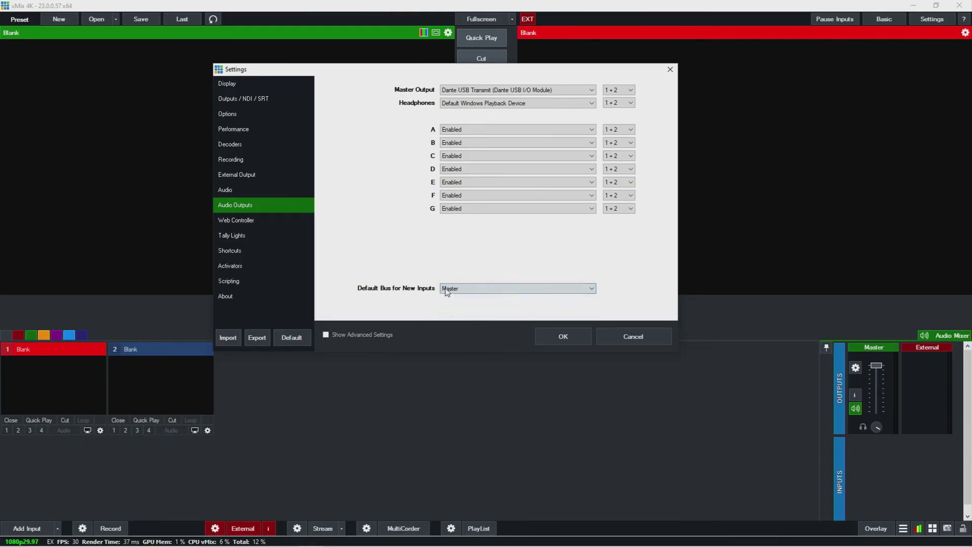